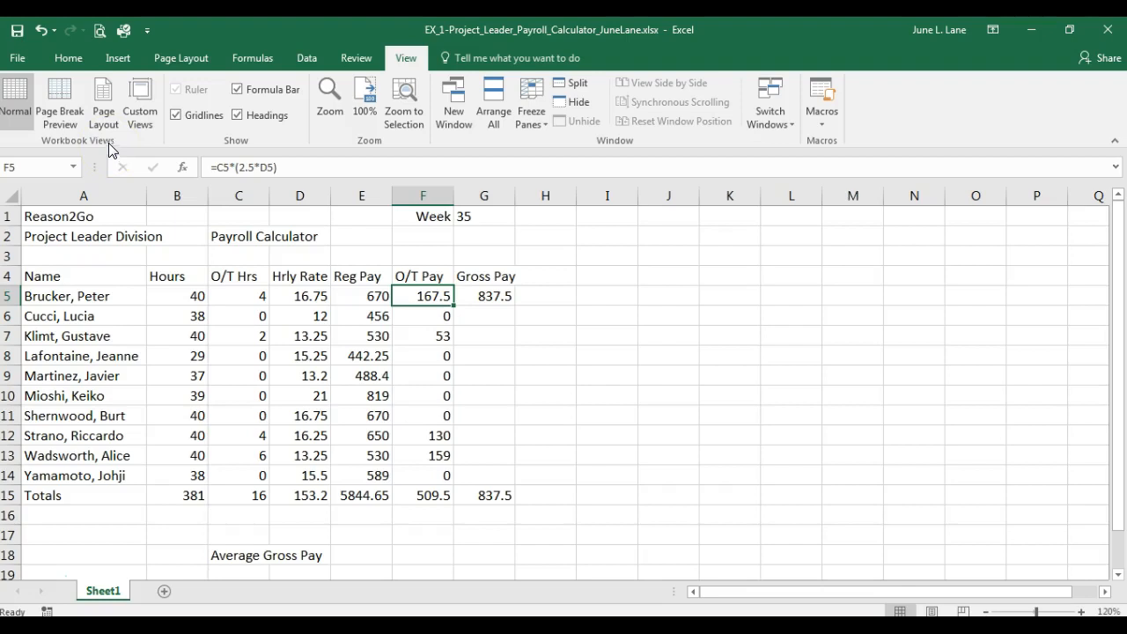
Step: Switch the worksheet to Page Layout view and enter Reason2Go in the left section of the header
left_click(113, 106)
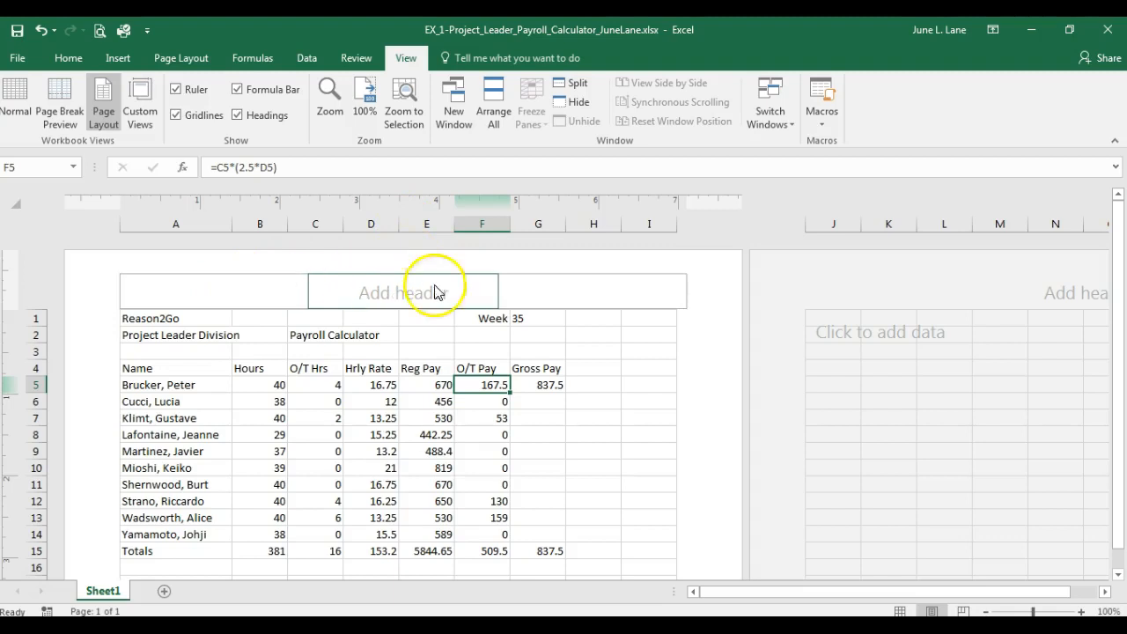
scroll(595, 421, "down", 7)
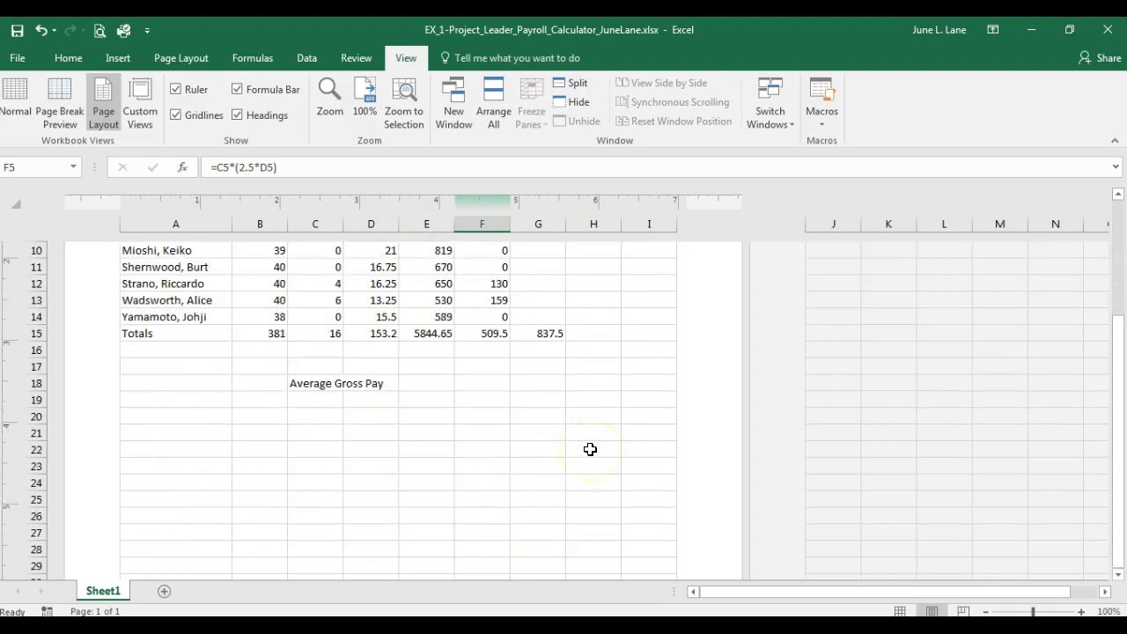
scroll(589, 449, "down", 5)
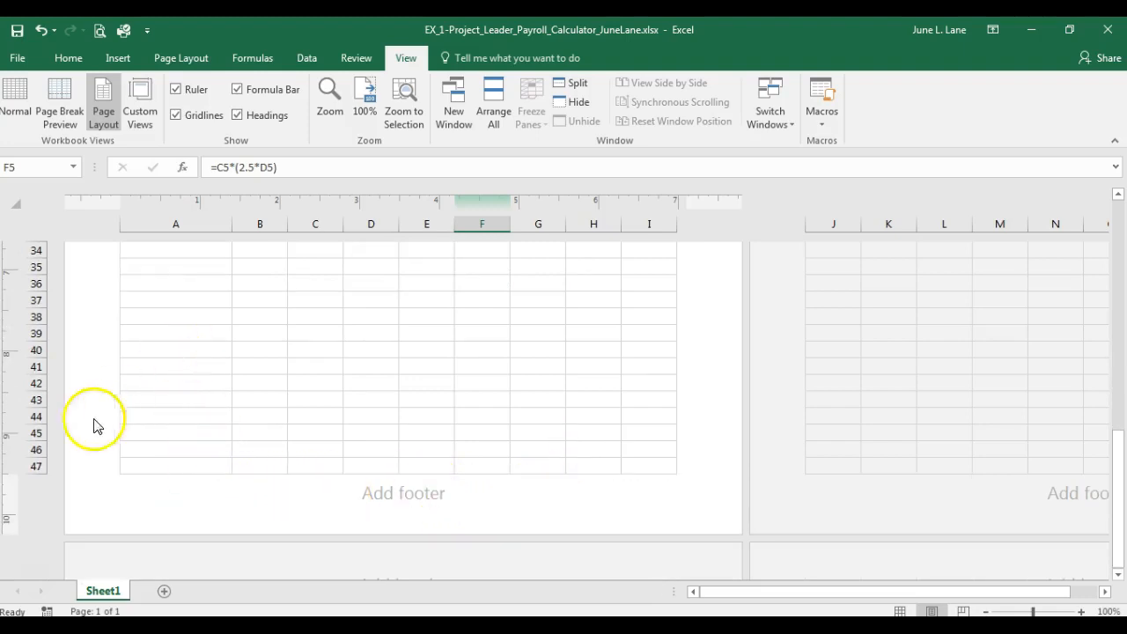
scroll(175, 422, "up", 8)
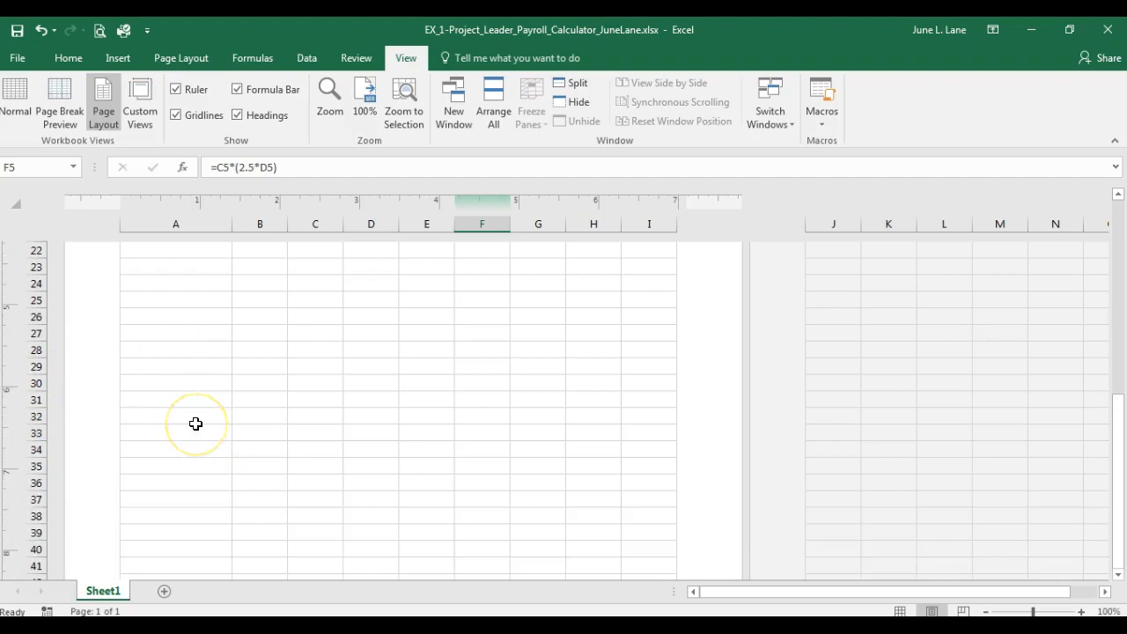
scroll(195, 424, "up", 4)
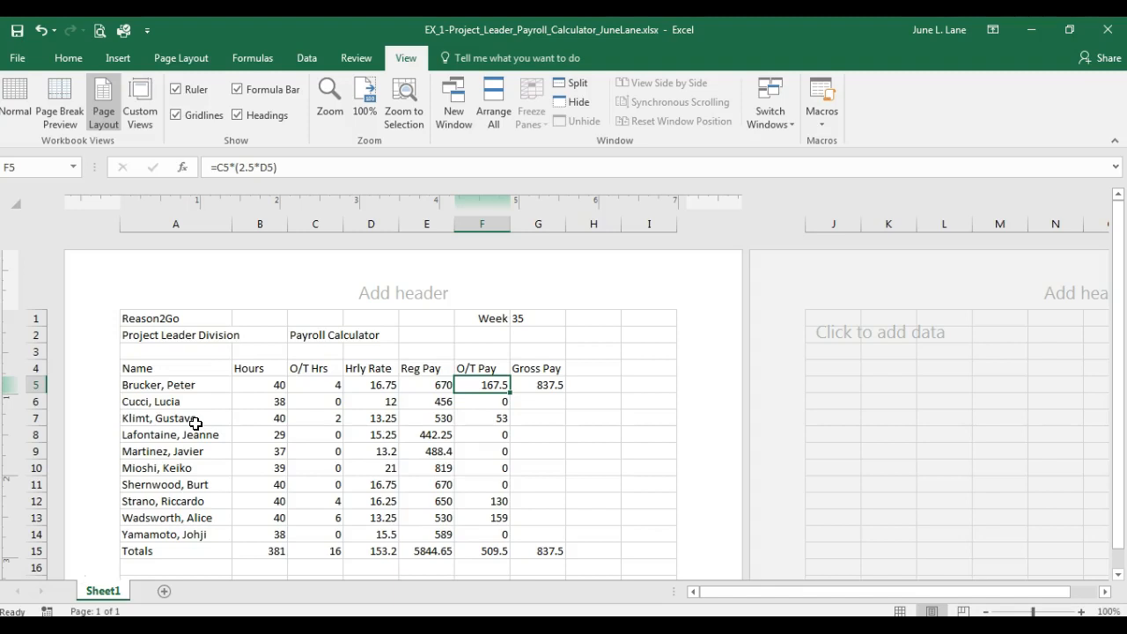
left_click(172, 295)
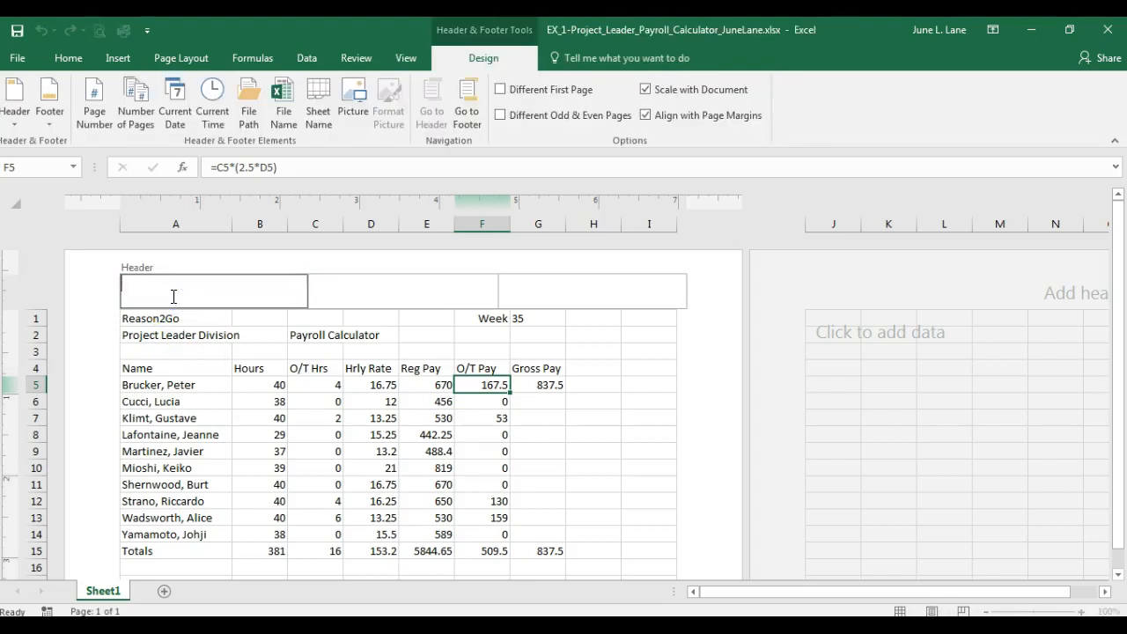
left_click(465, 58)
type("Reason2Go")
Step: Enter Project Leader Payroll Calculator in the center header section and Week 35 in the right header section
left_click(351, 290)
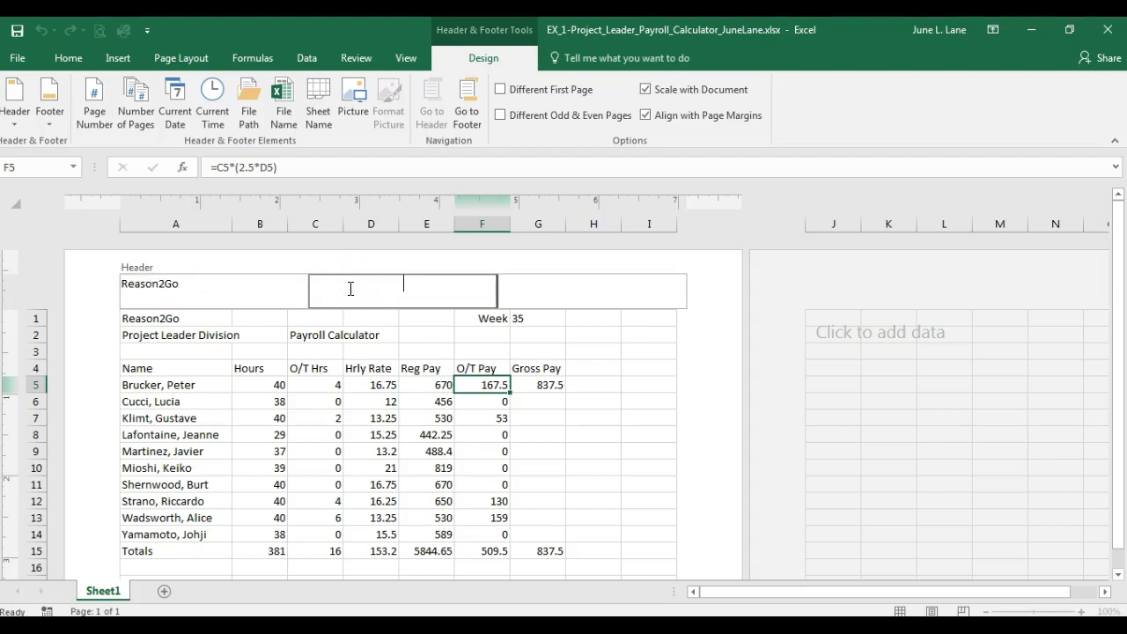
type("Project Leaser")
key("BackSpace")
key("BackSpace")
key("BackSpace")
key("BackSpace")
type("der Payroll Calculator")
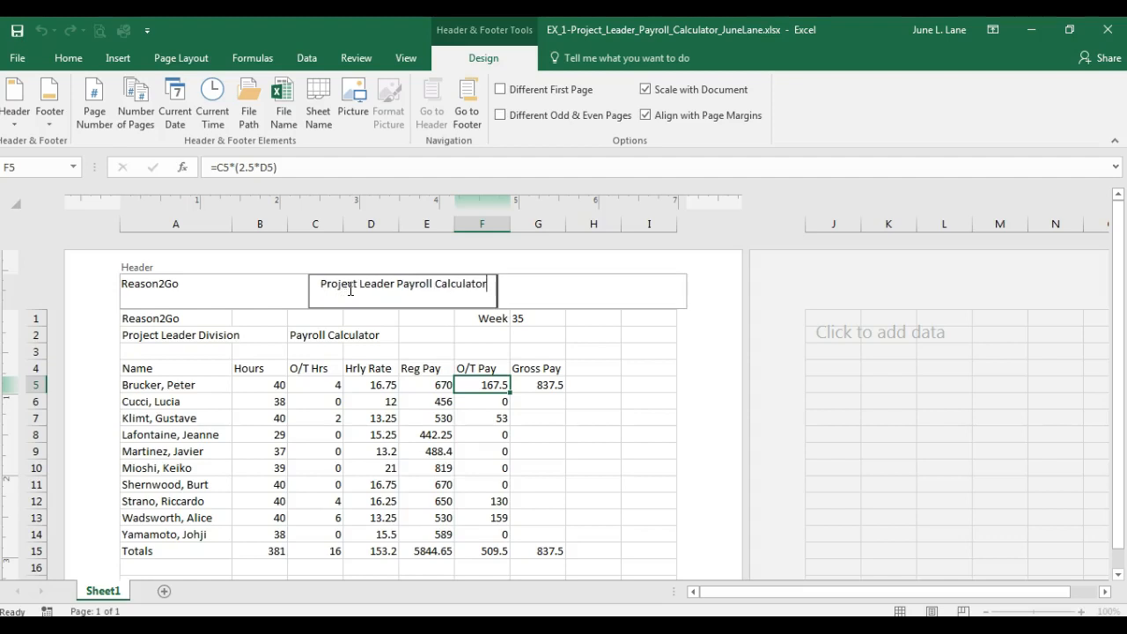
left_click(576, 286)
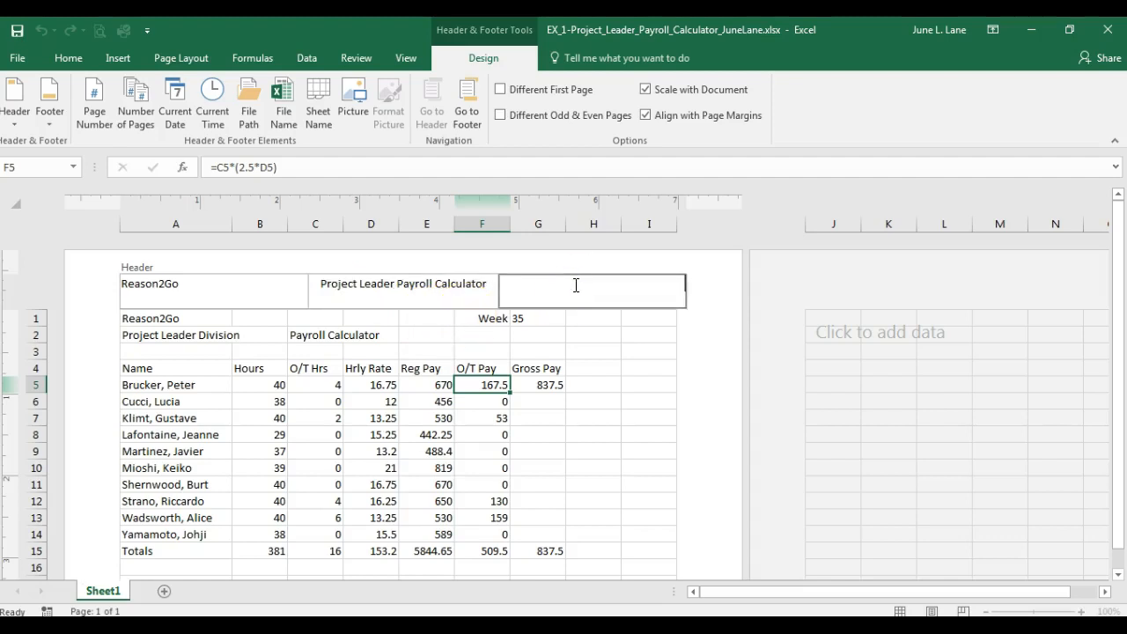
type("Week 35")
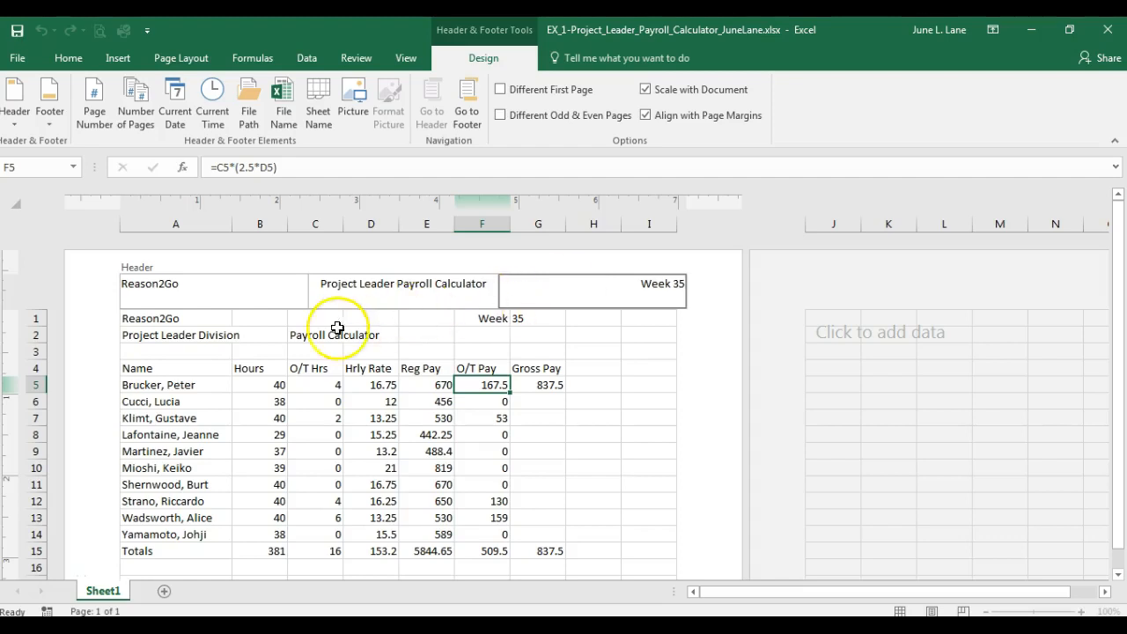
Step: Clear the title contents from cells A1:G2 above the payroll table
left_click(165, 321)
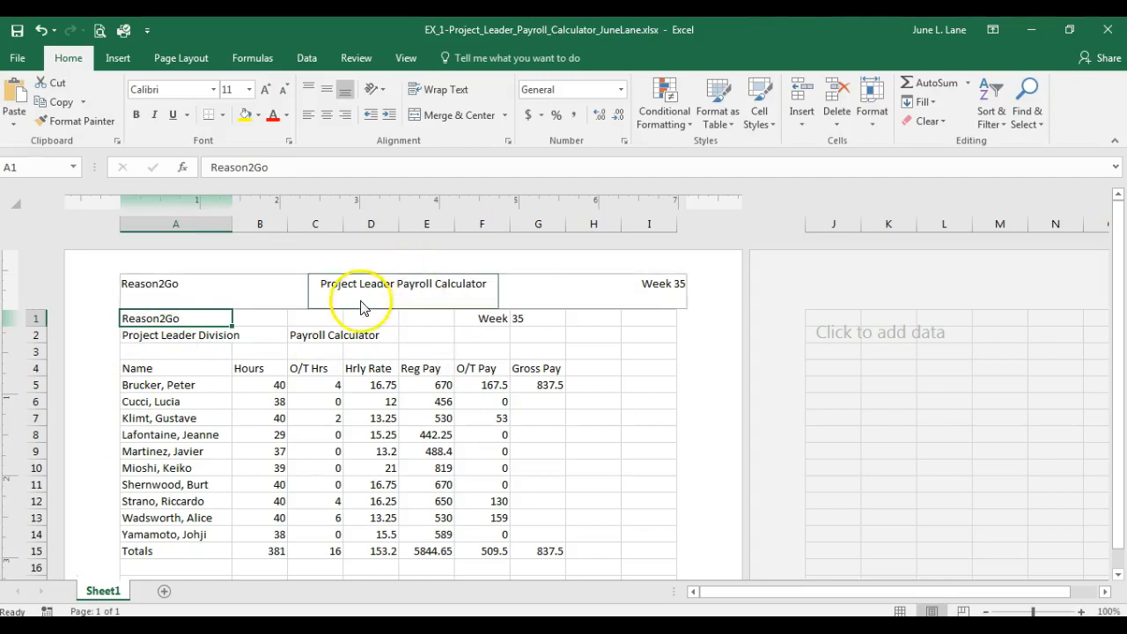
left_click(152, 337)
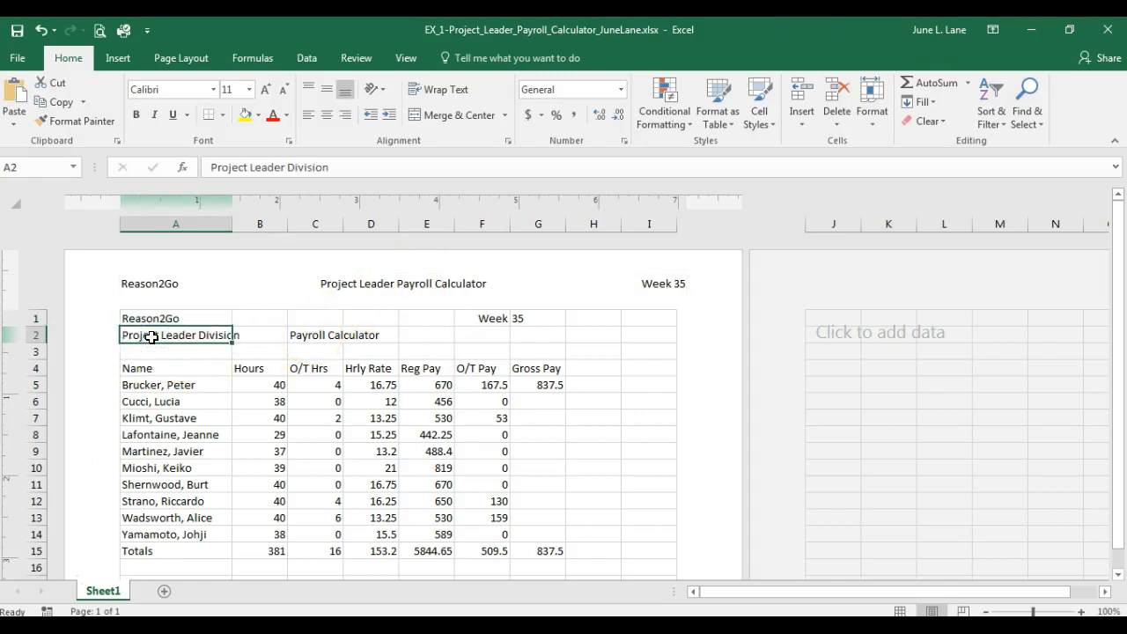
left_click(153, 317)
left_click_drag(153, 316, 533, 334)
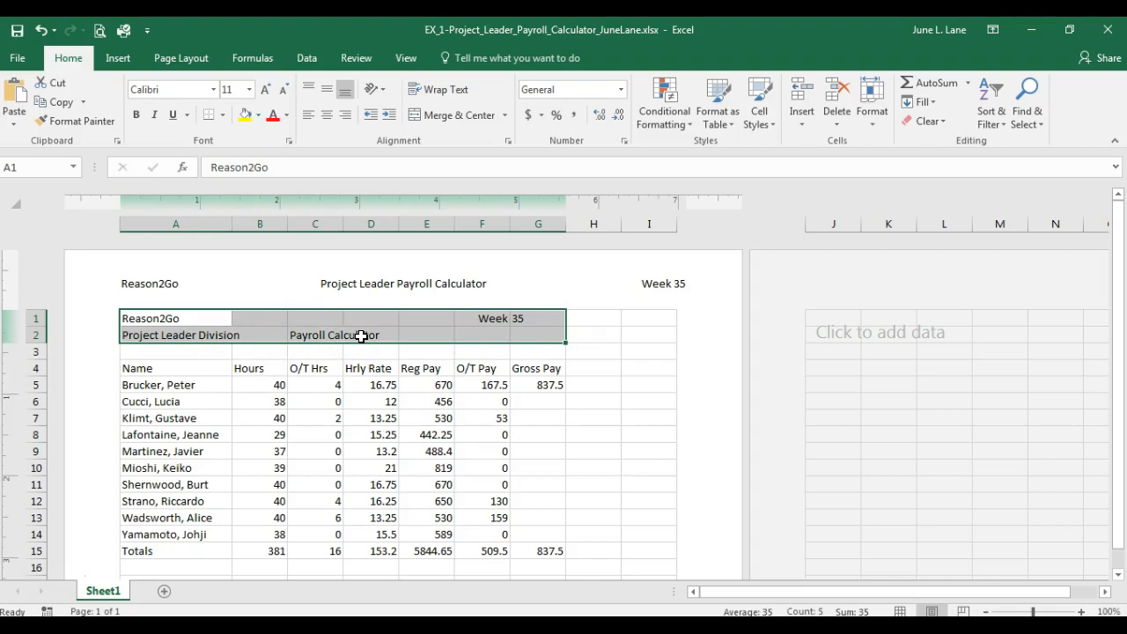
key("Delete")
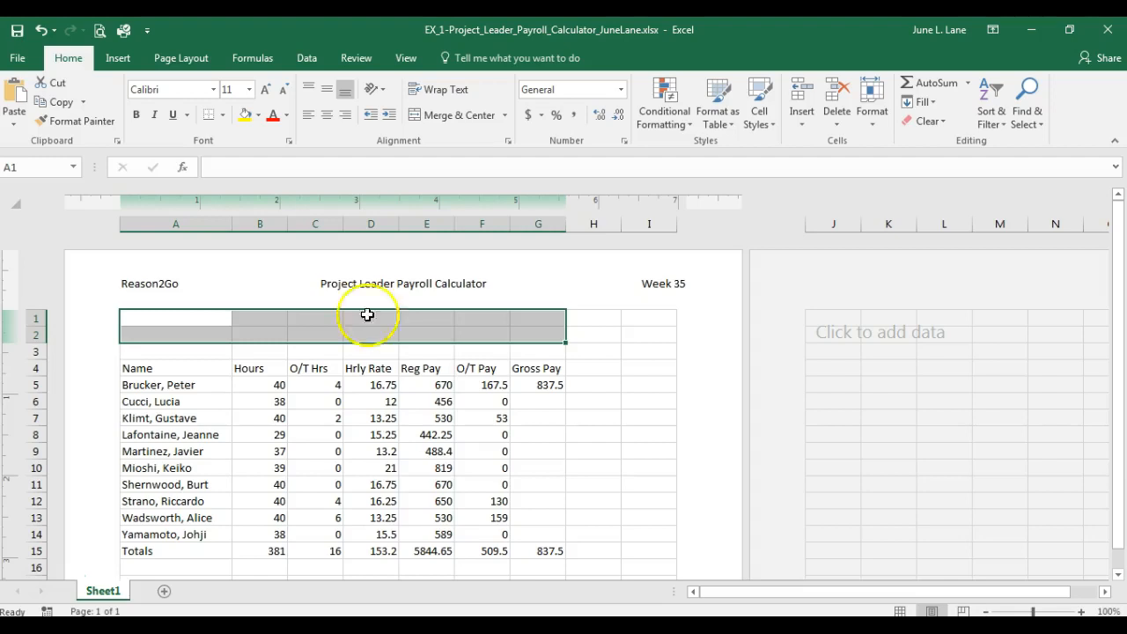
Step: Hide the ruler and the gridlines in the Page Layout view
left_click(407, 61)
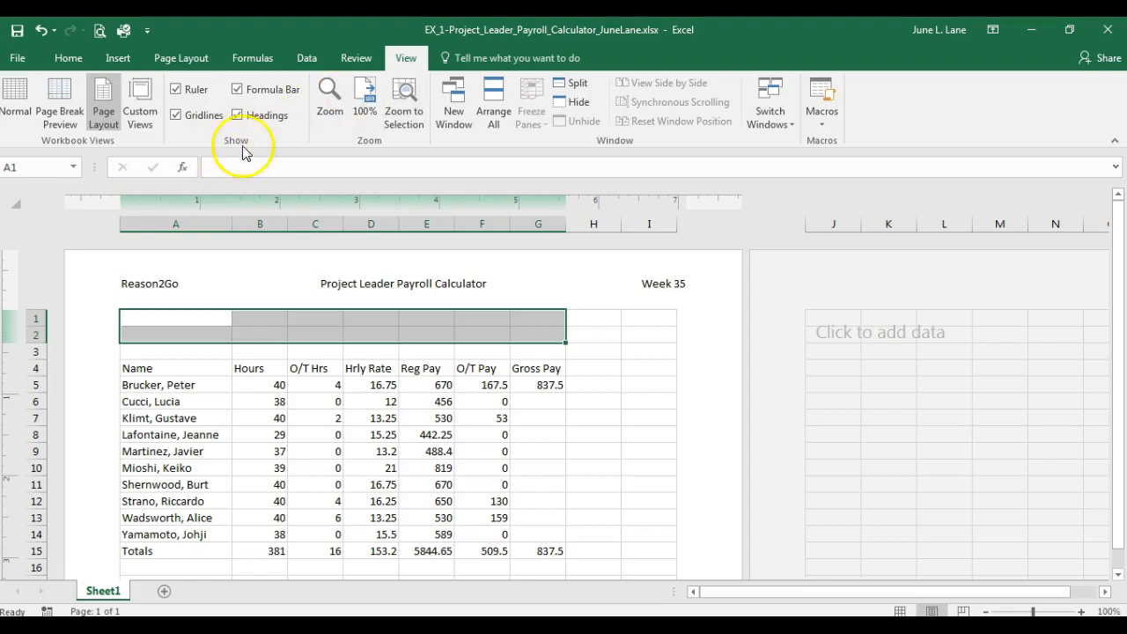
left_click(176, 89)
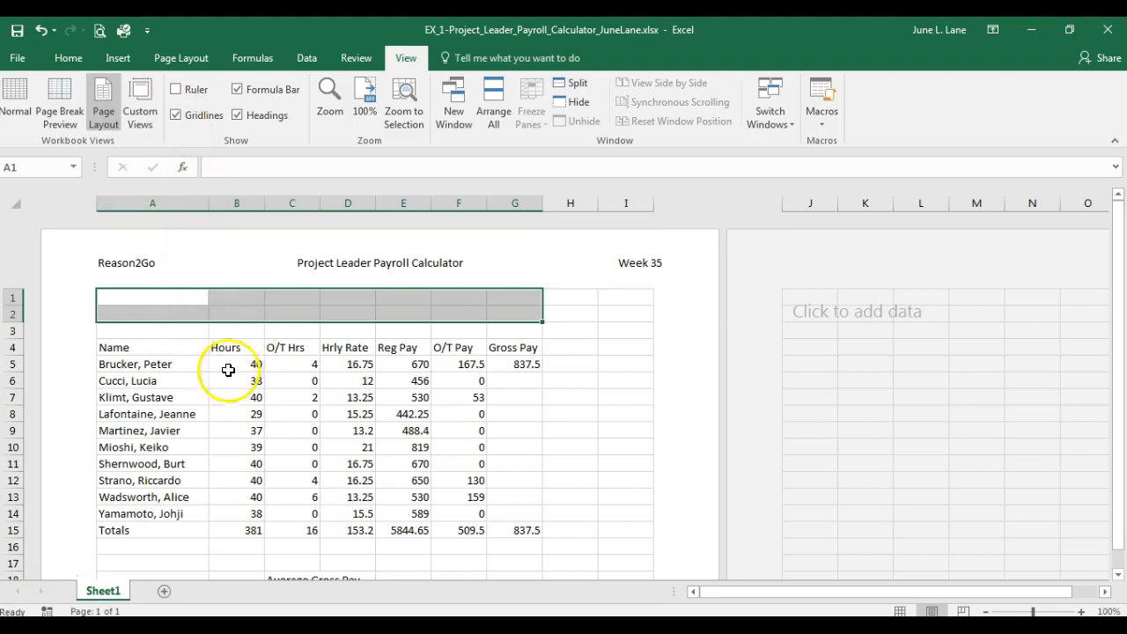
left_click(177, 117)
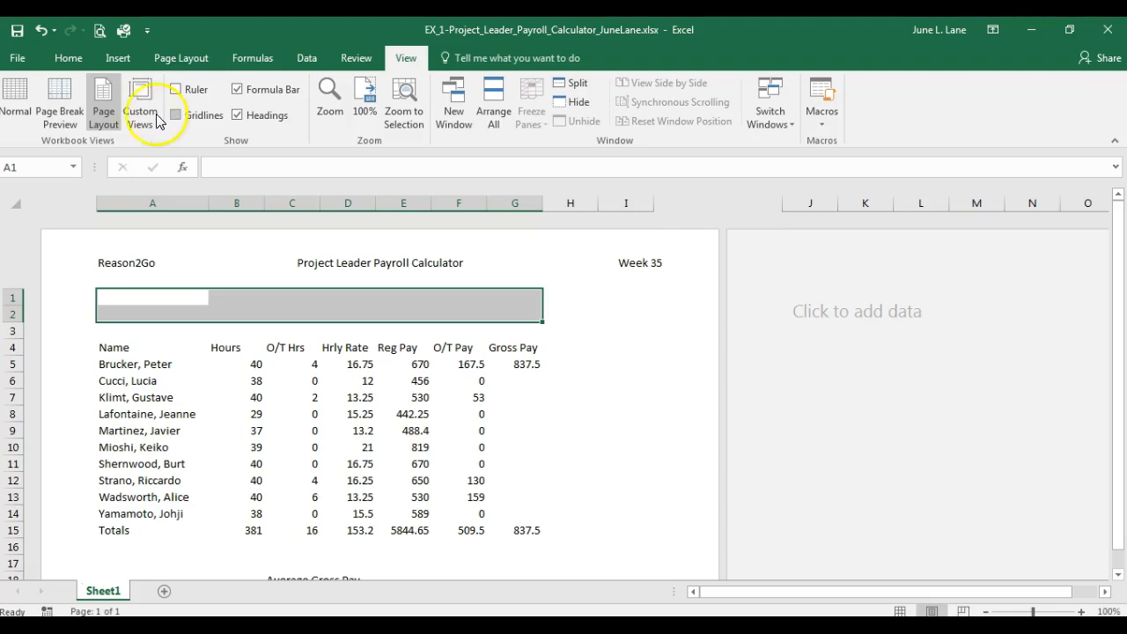
Step: Switch to Page Break Preview and extend the bottom page boundary down to row 20
left_click(63, 103)
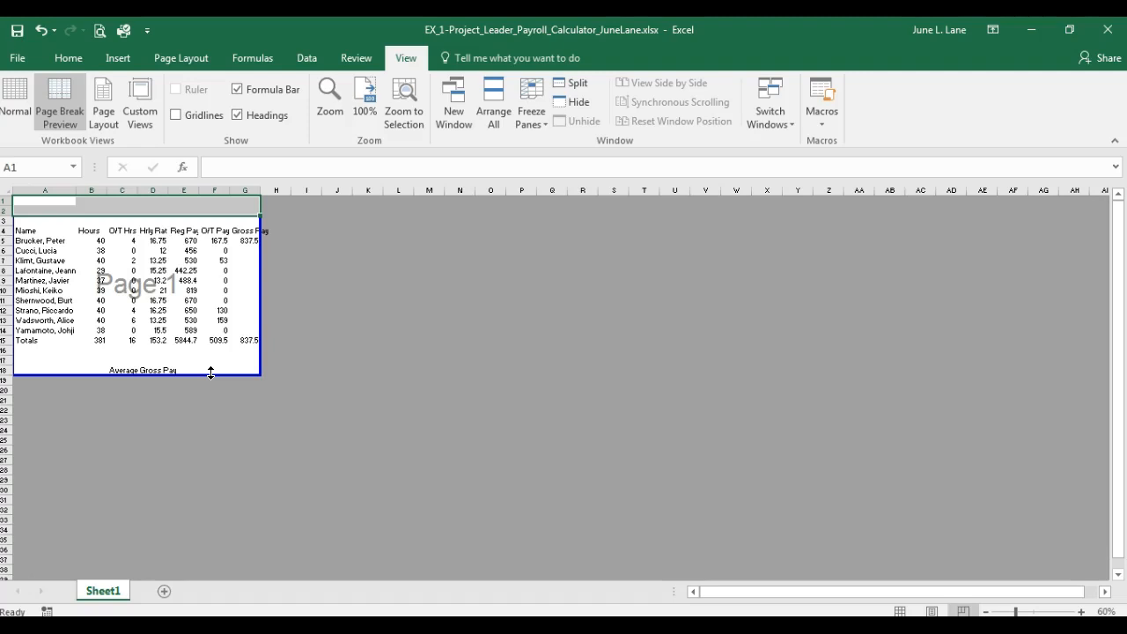
left_click_drag(210, 373, 210, 374)
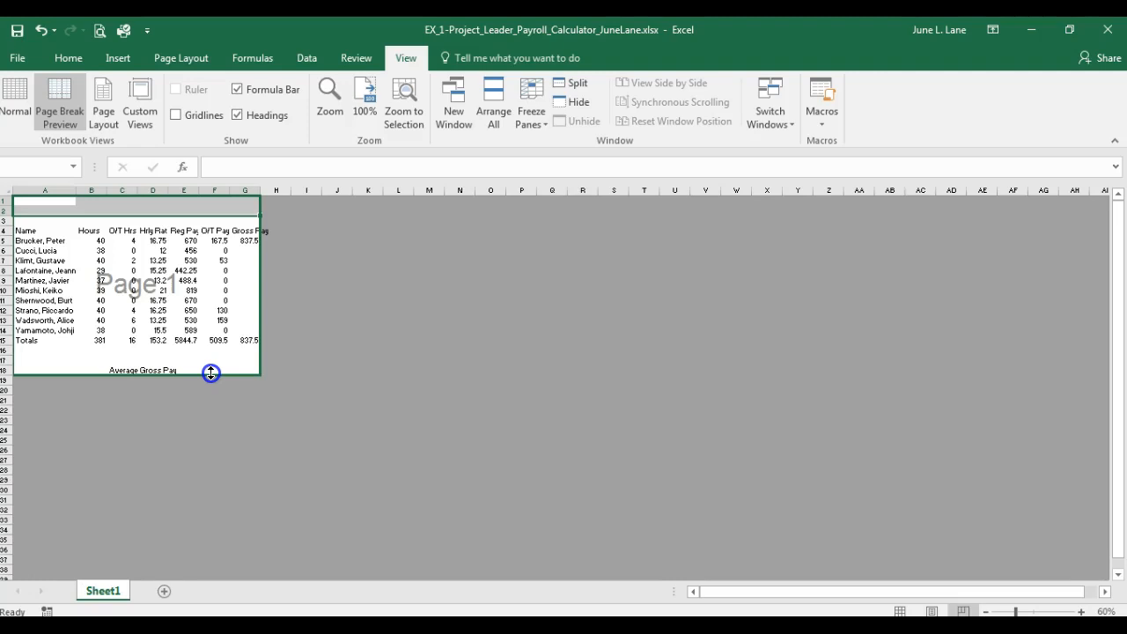
left_click_drag(211, 373, 206, 396)
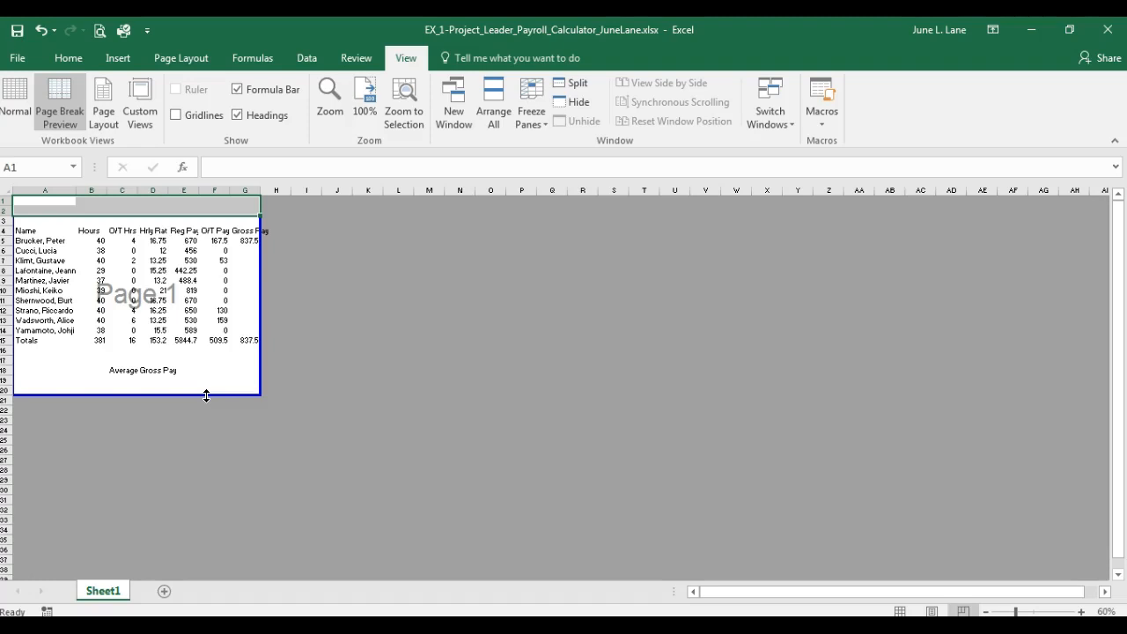
Step: Return the worksheet to Page Layout view and turn the ruler and gridlines on
left_click(105, 93)
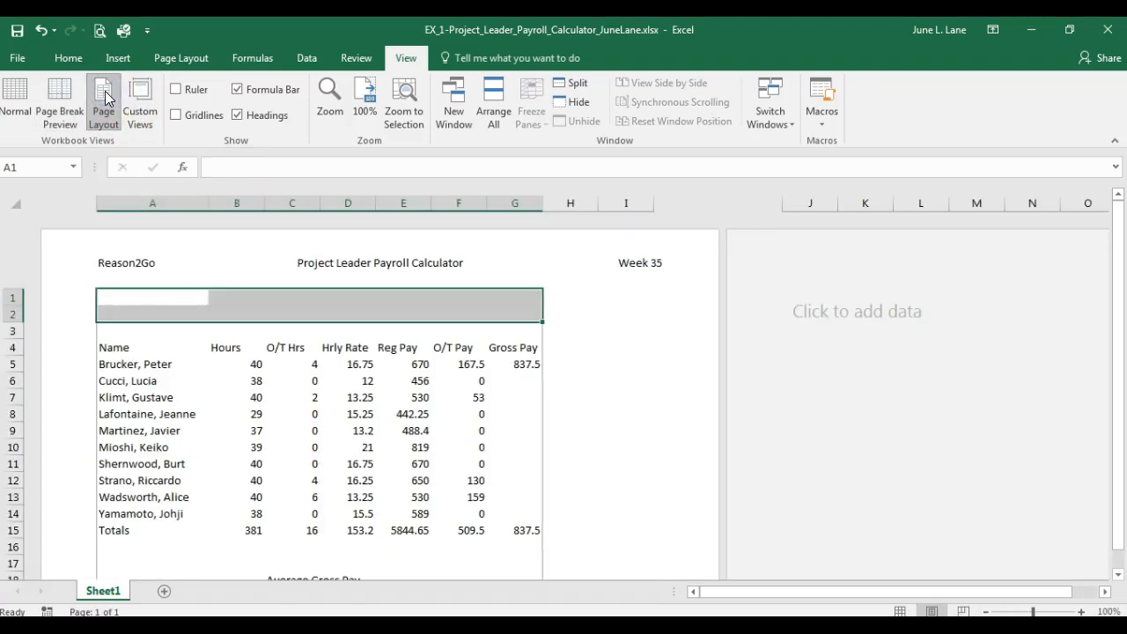
scroll(528, 461, "down", 3)
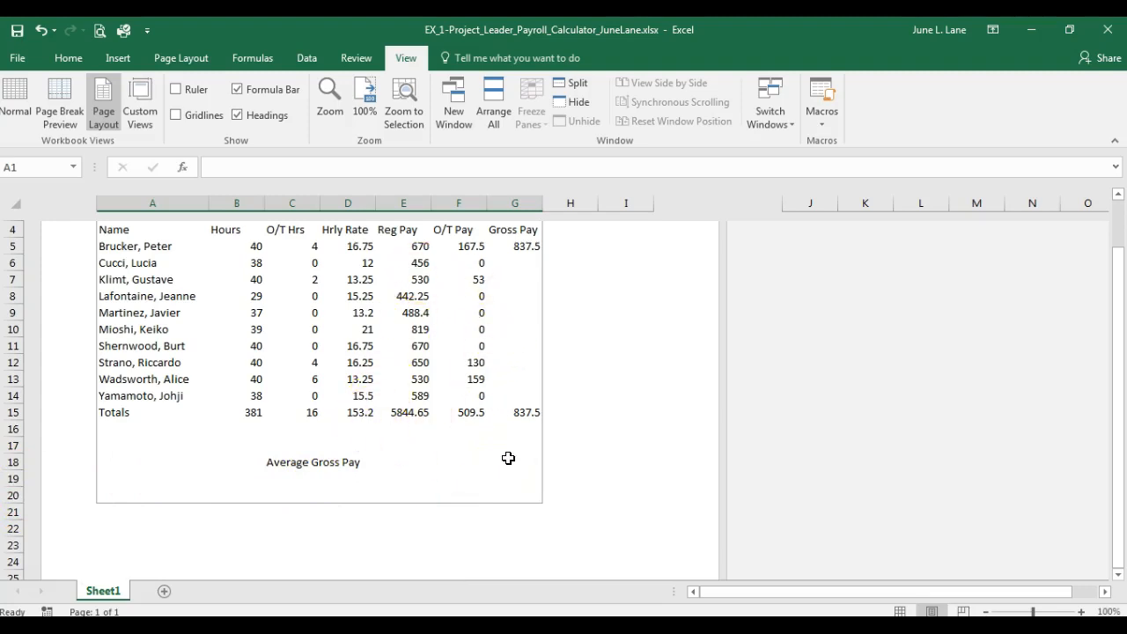
left_click(175, 92)
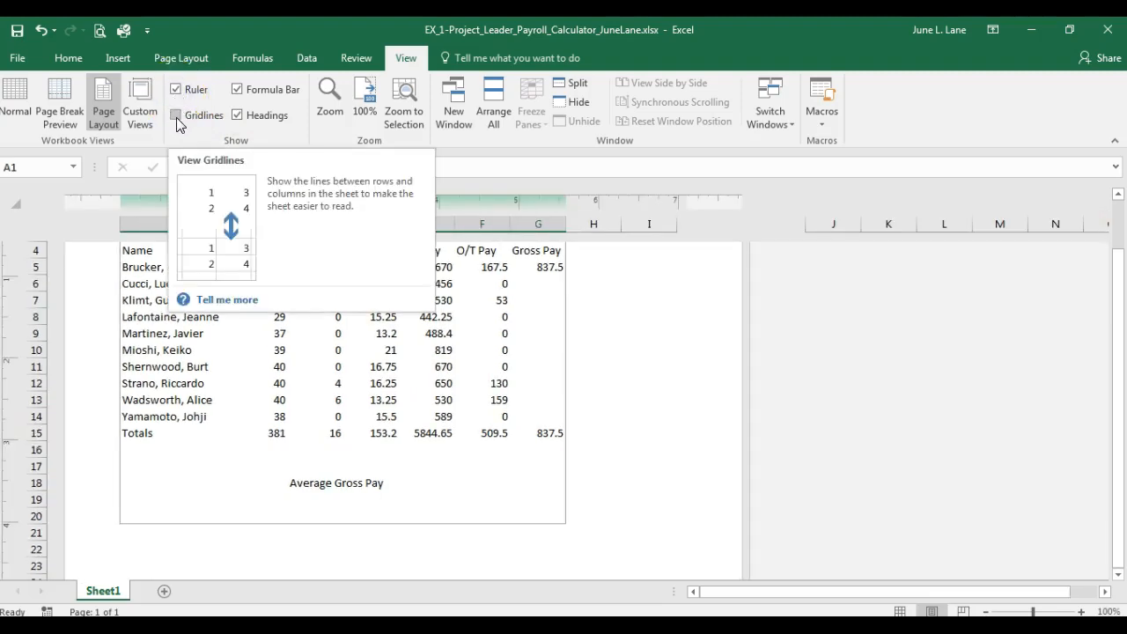
left_click(176, 117)
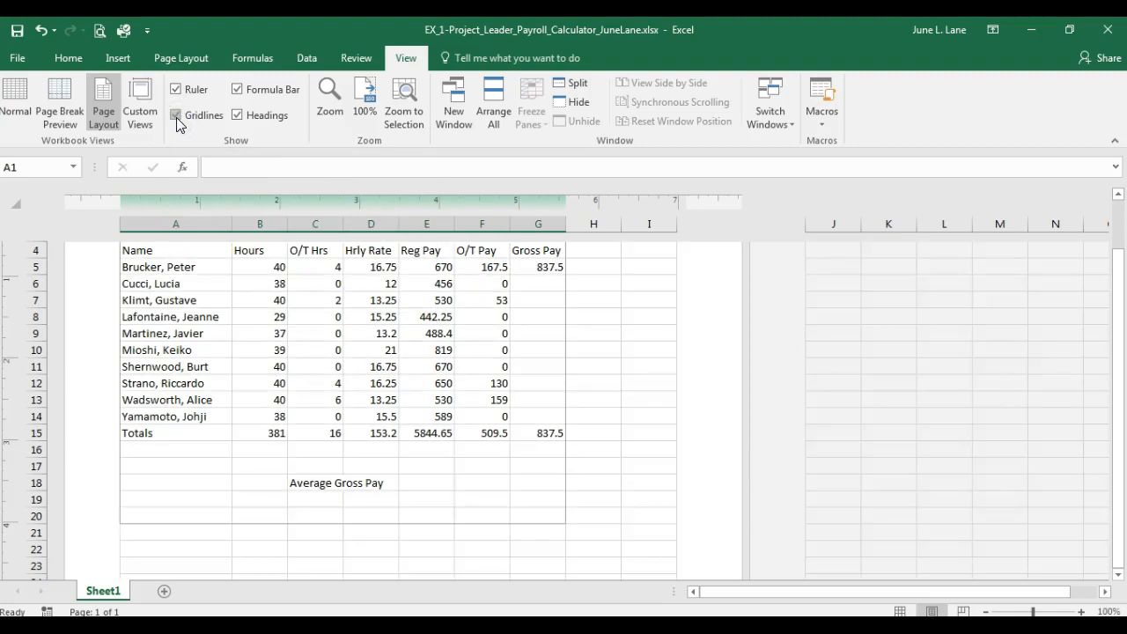